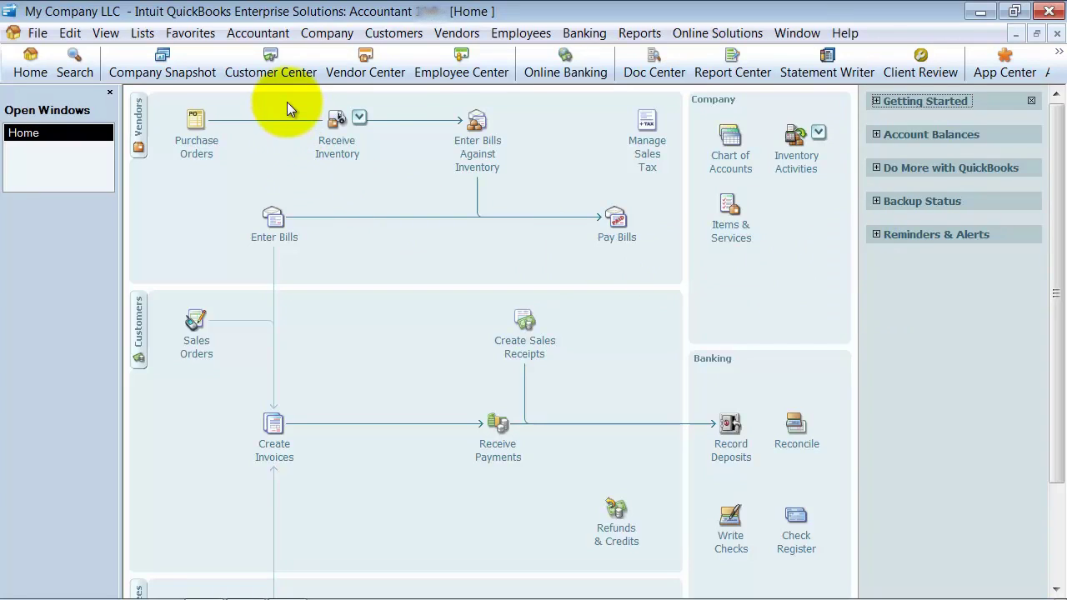
In the Customer Center, select Joe's Shack and start a new job under it
left_click(293, 55)
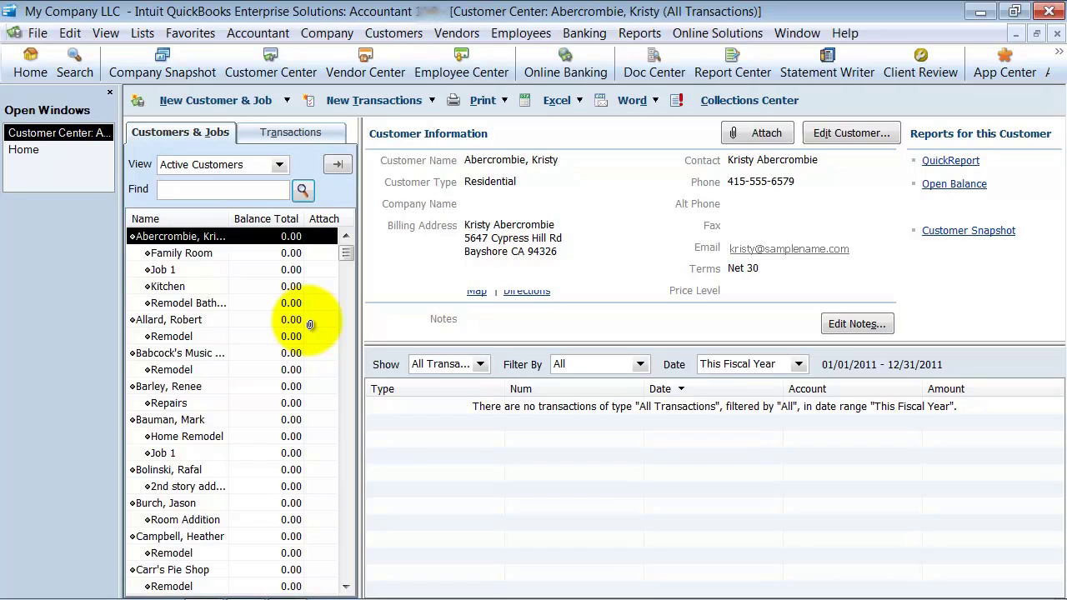
scroll(309, 324, "down", 3)
scroll(310, 324, "down", 12)
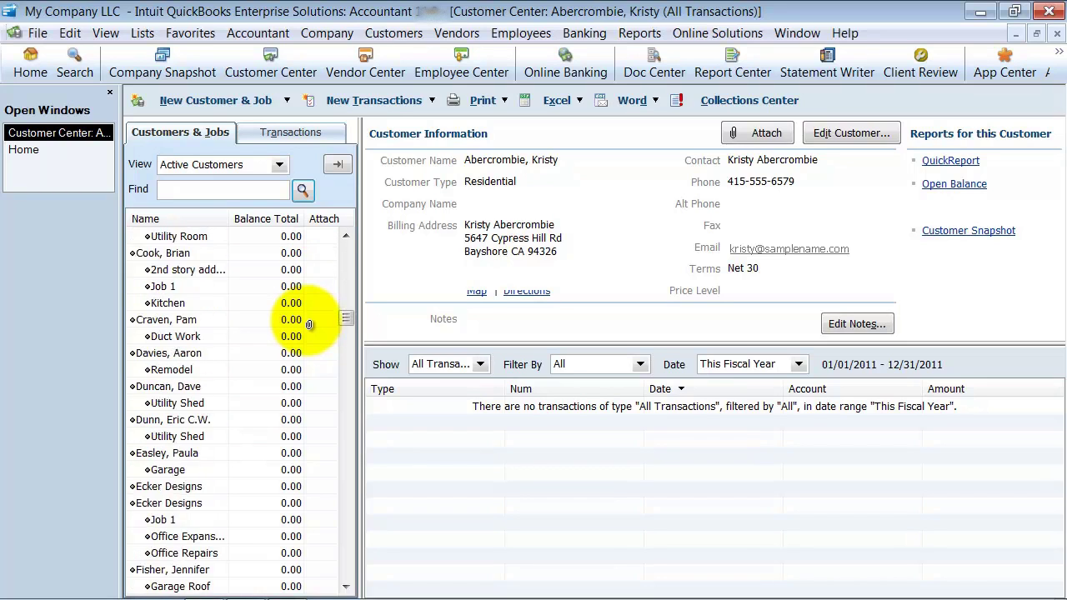
scroll(302, 322, "down", 3)
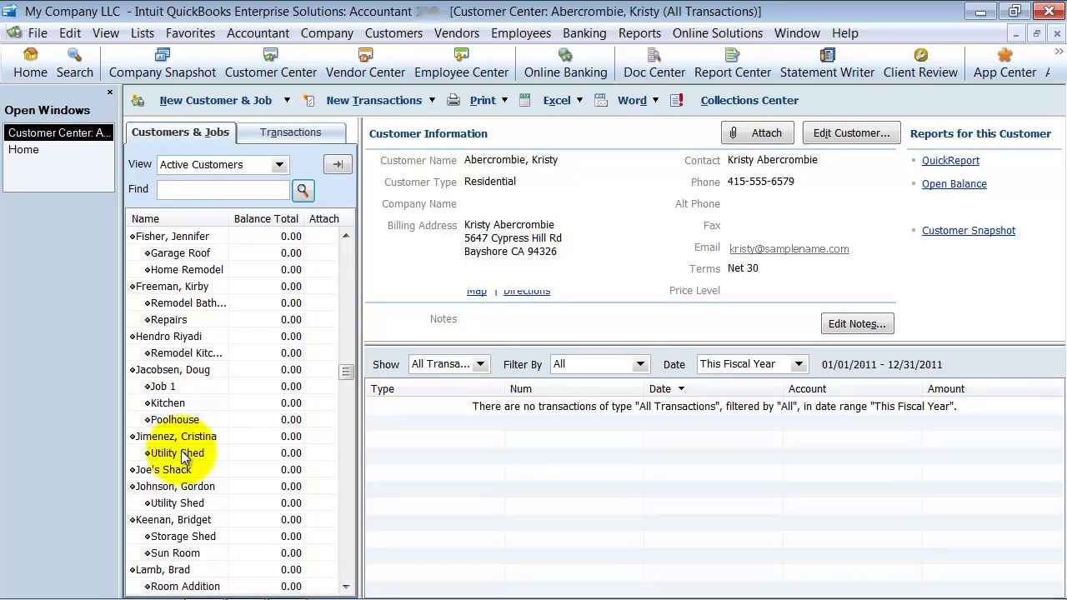
left_click(167, 468)
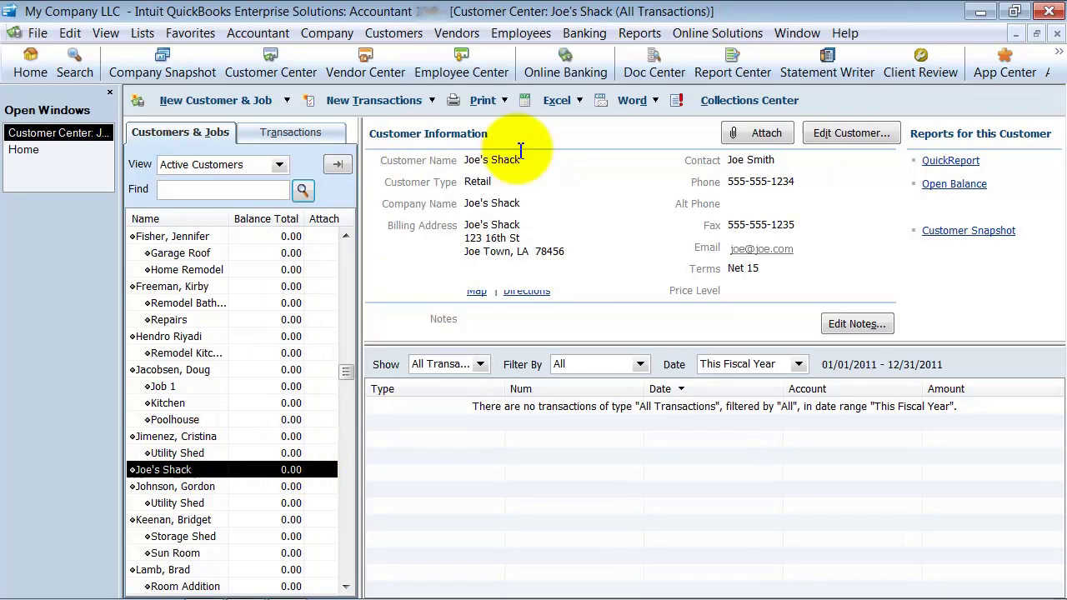
left_click(275, 98)
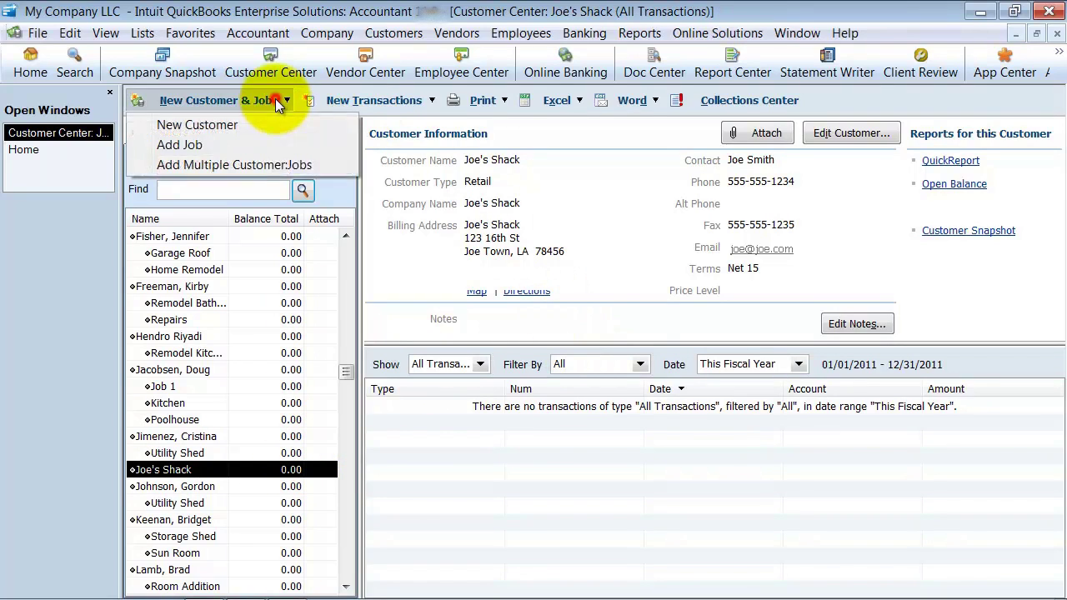
left_click(181, 147)
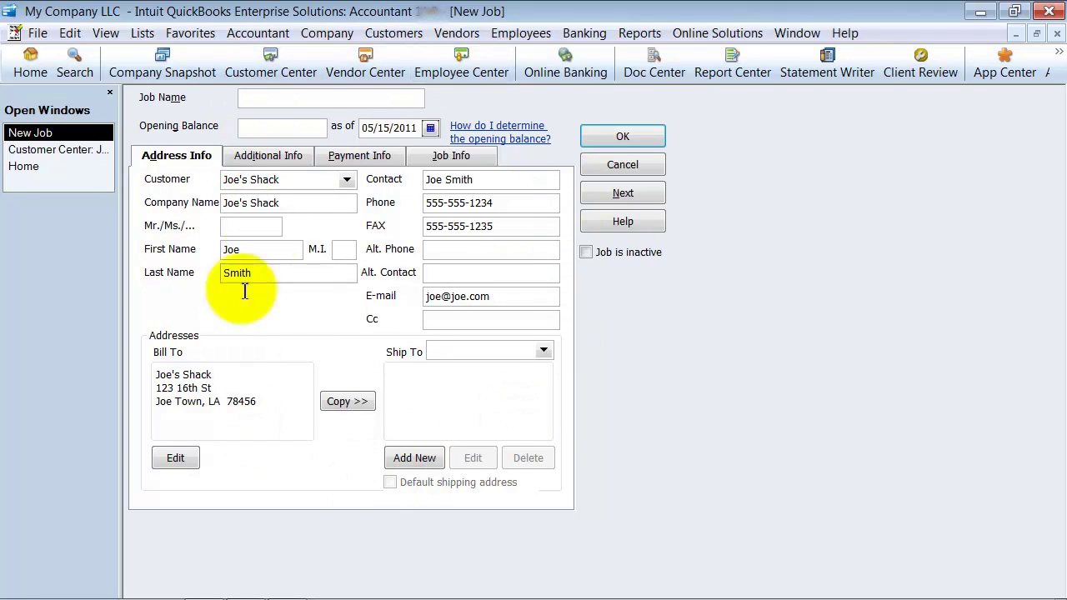
left_click(338, 102)
type("Location ")
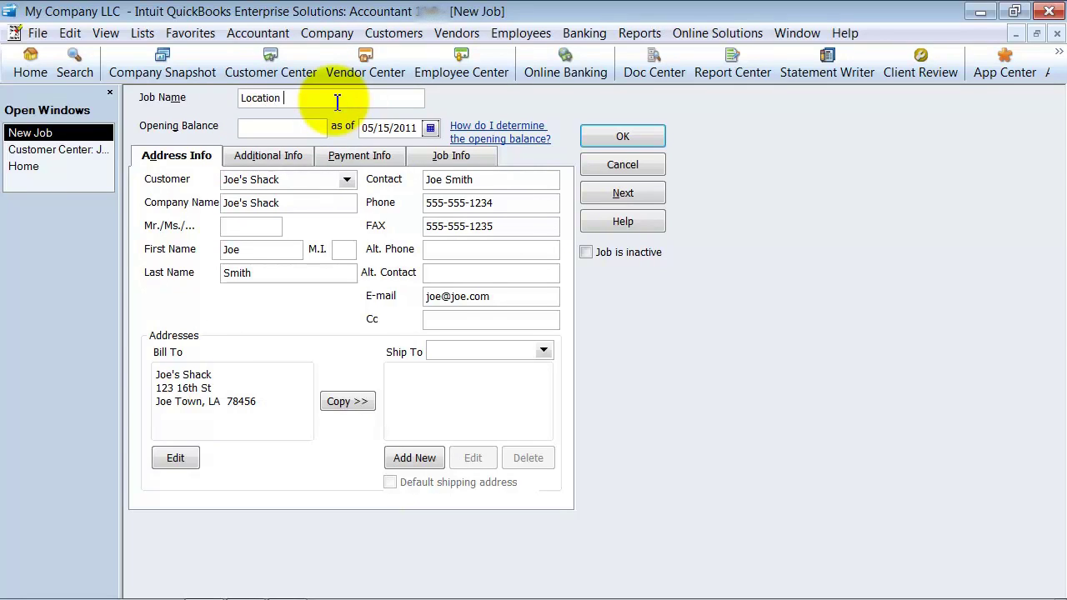
type("124 Smith St")
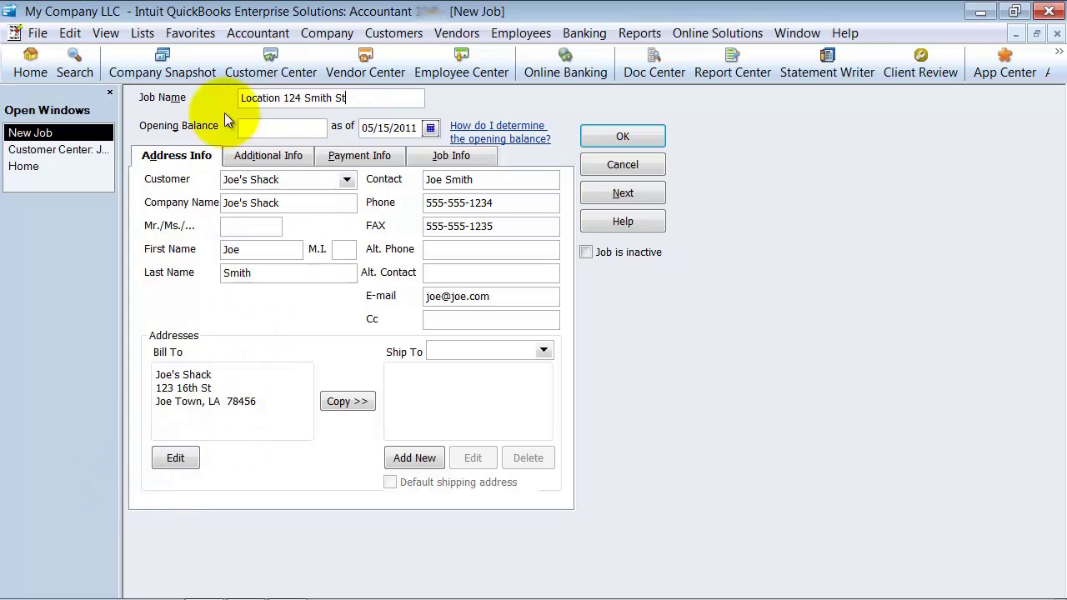
double_click(282, 100)
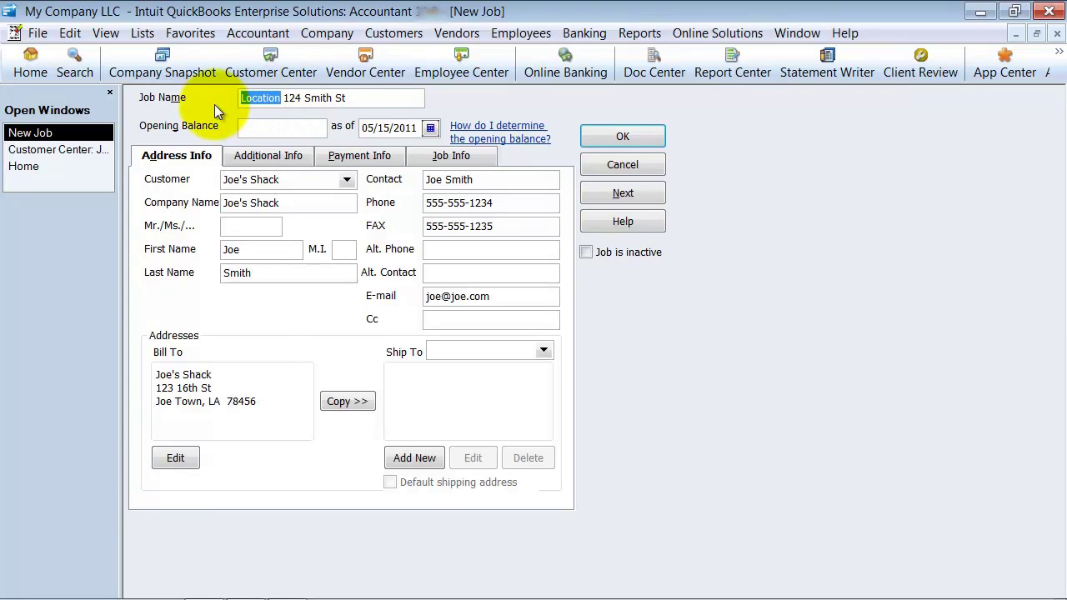
key("Delete")
key("Delete")
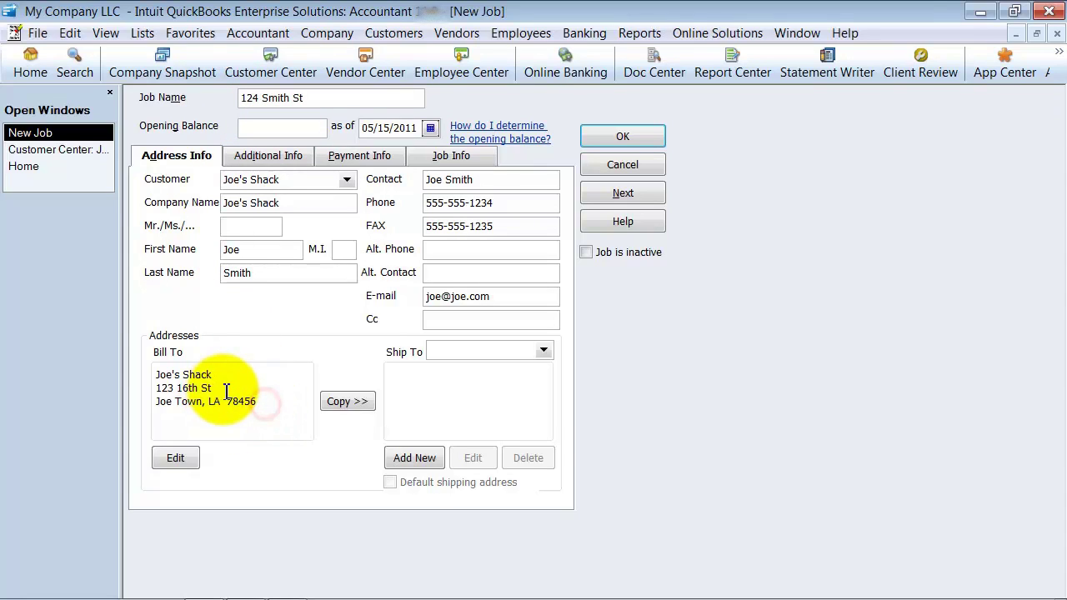
left_click_drag(215, 390, 147, 393)
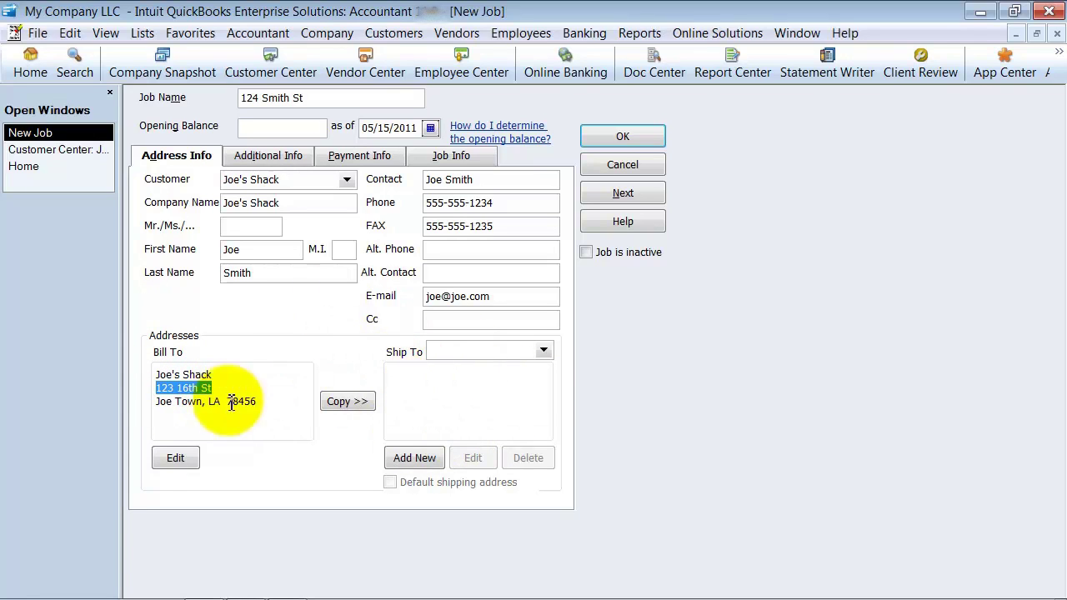
Copy the billing address into Ship To 1 and change its street to 124 Smith
left_click(264, 402)
left_click(345, 403)
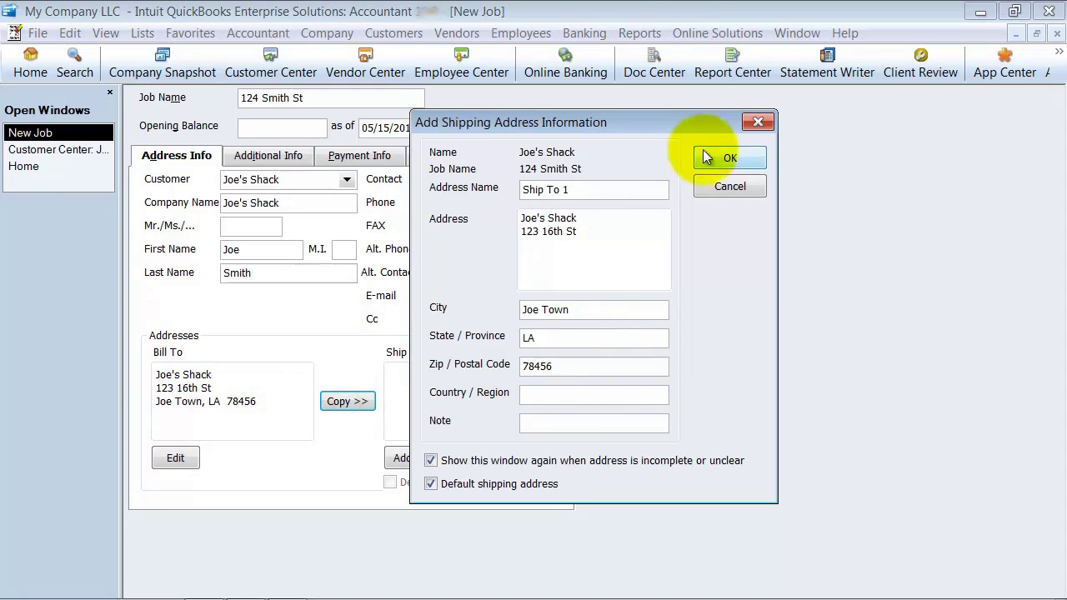
left_click(750, 155)
left_click_drag(445, 389, 389, 388)
type("124 Smith")
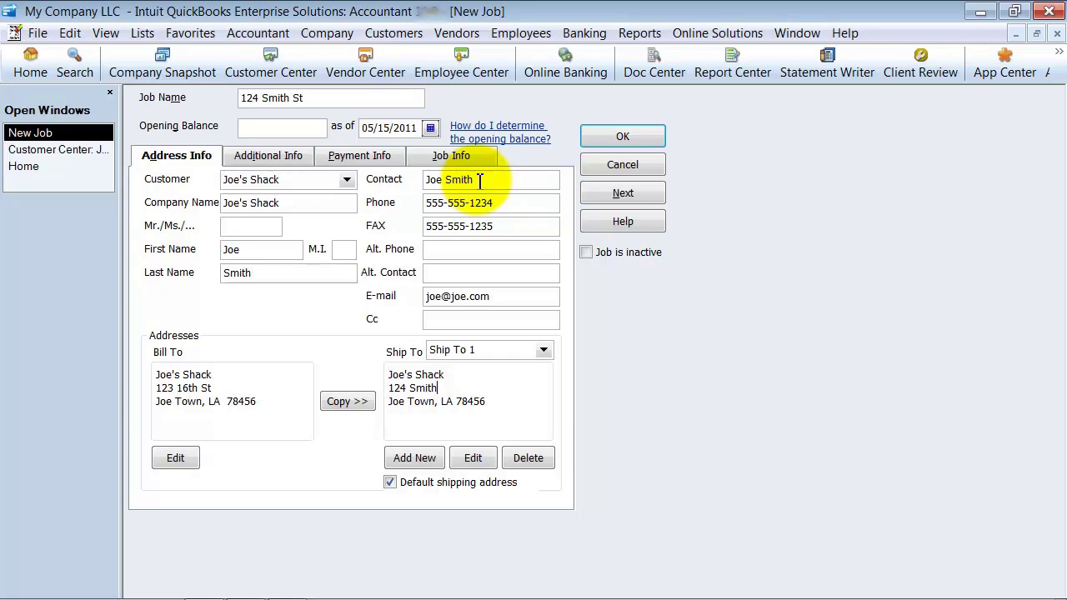
Replace the job contact's first name with a new, capitalized first name
double_click(434, 179)
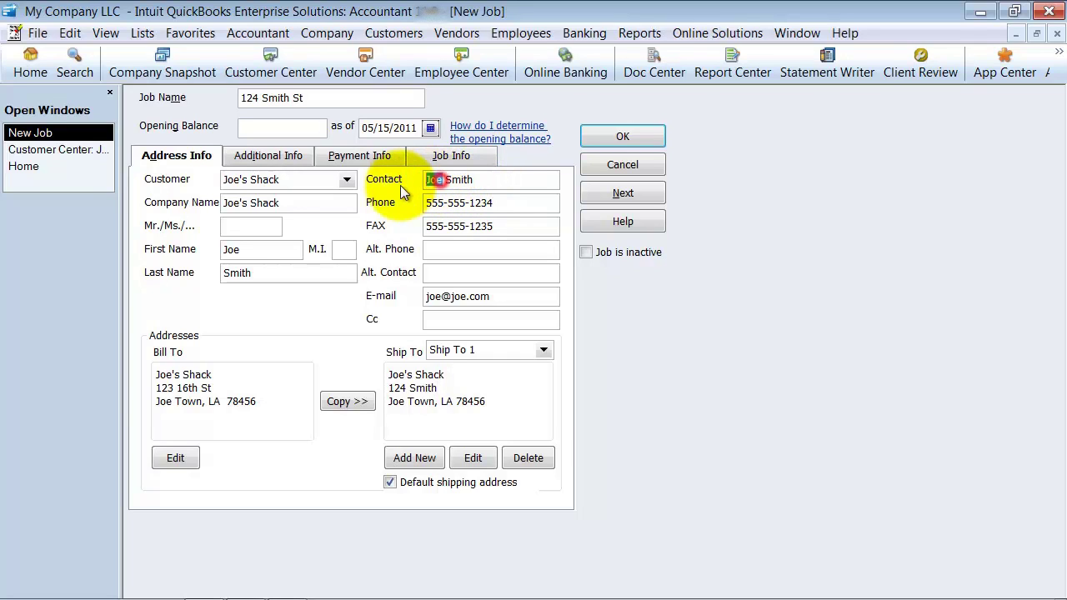
type("sammy")
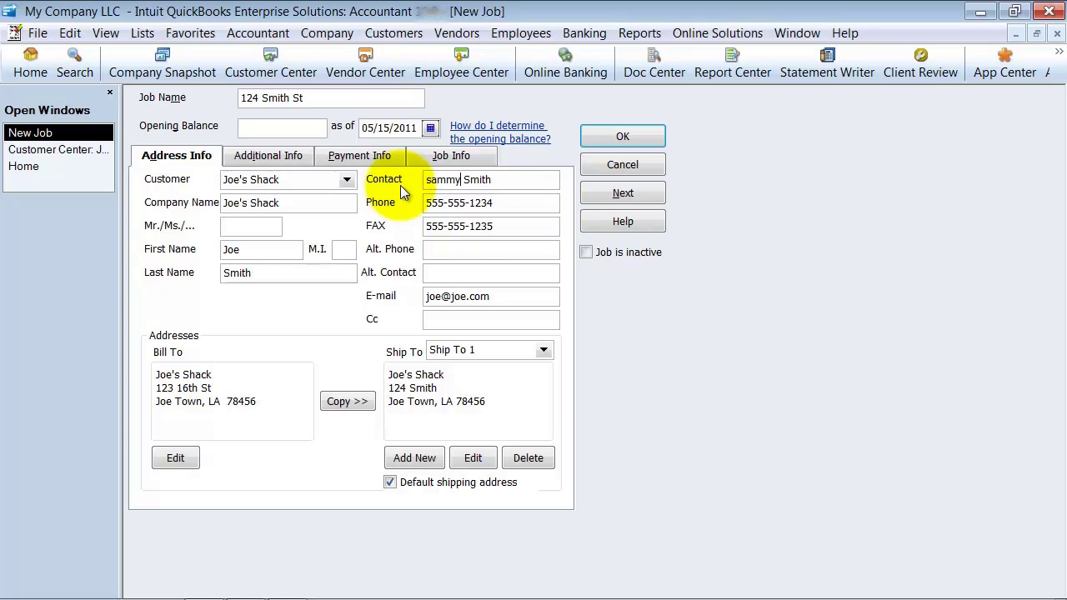
left_click(427, 179)
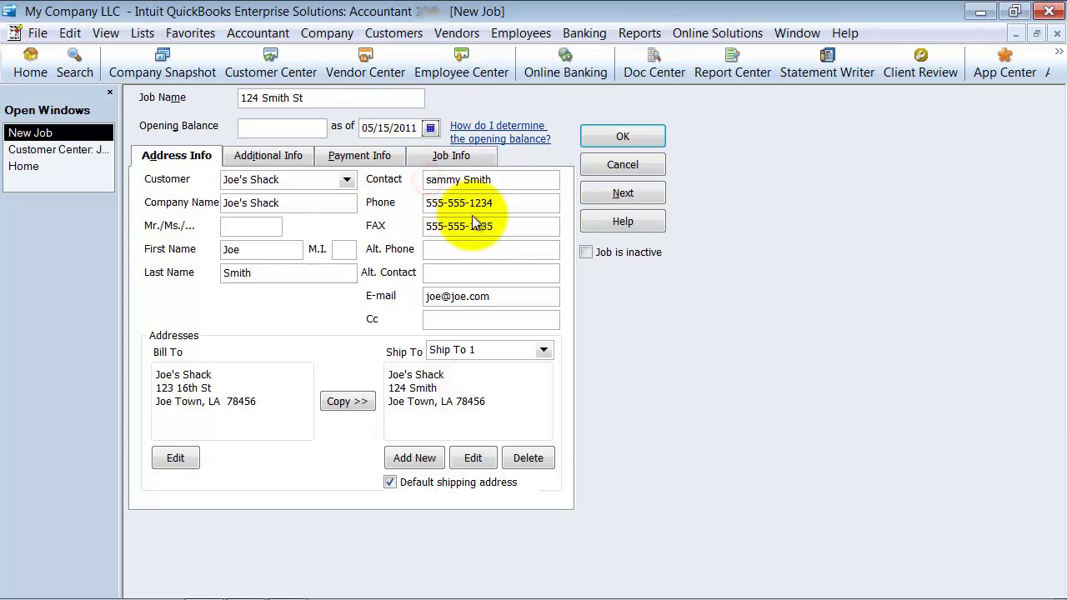
key("Delete")
type("S")
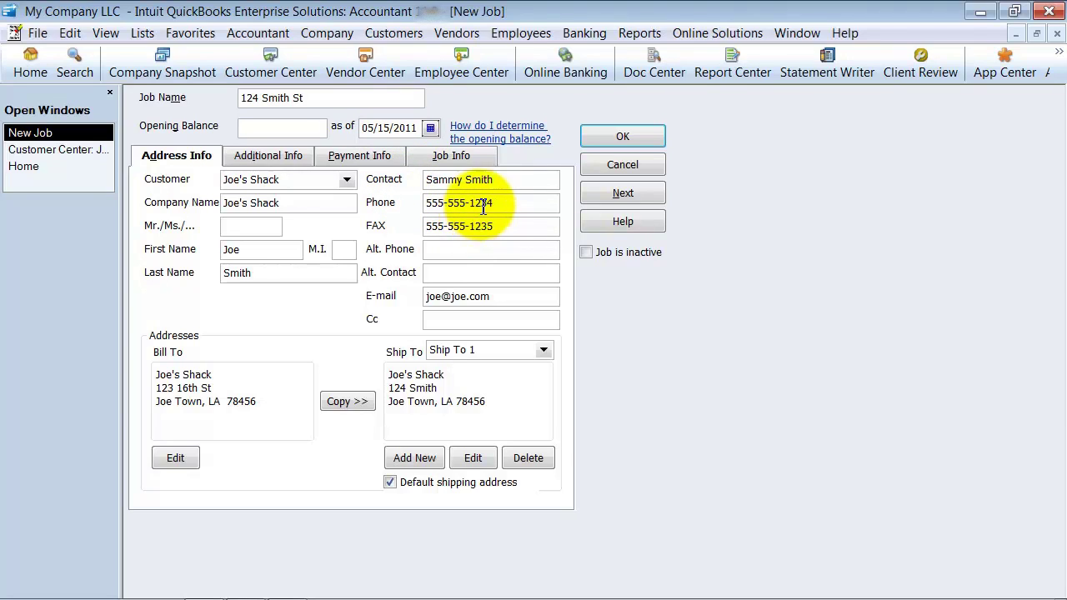
Replace the last four digits of the job's phone number
left_click_drag(471, 203, 506, 205)
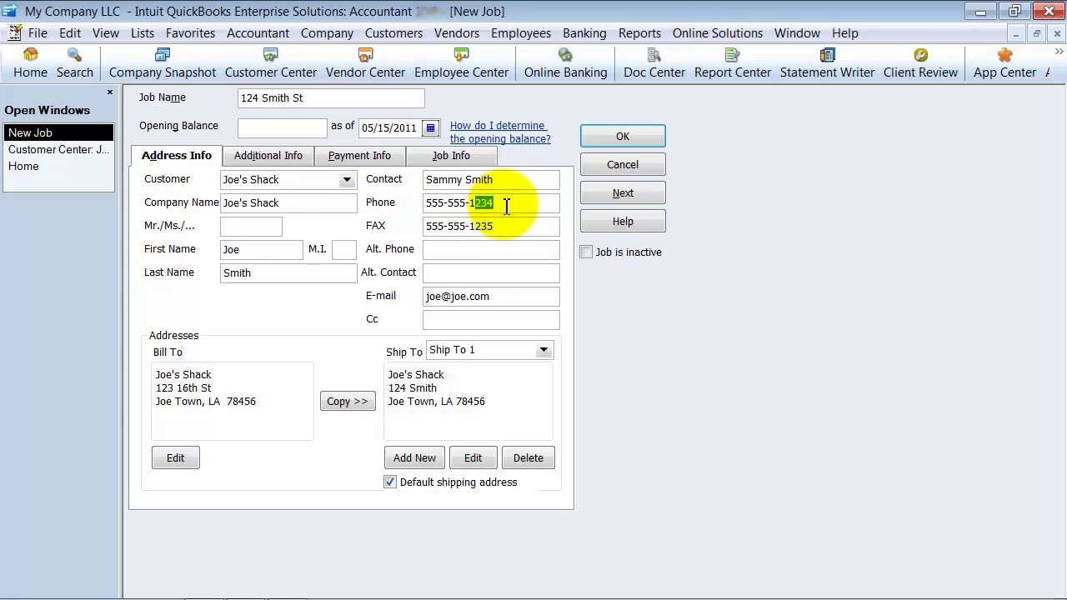
key("Delete")
type("4321")
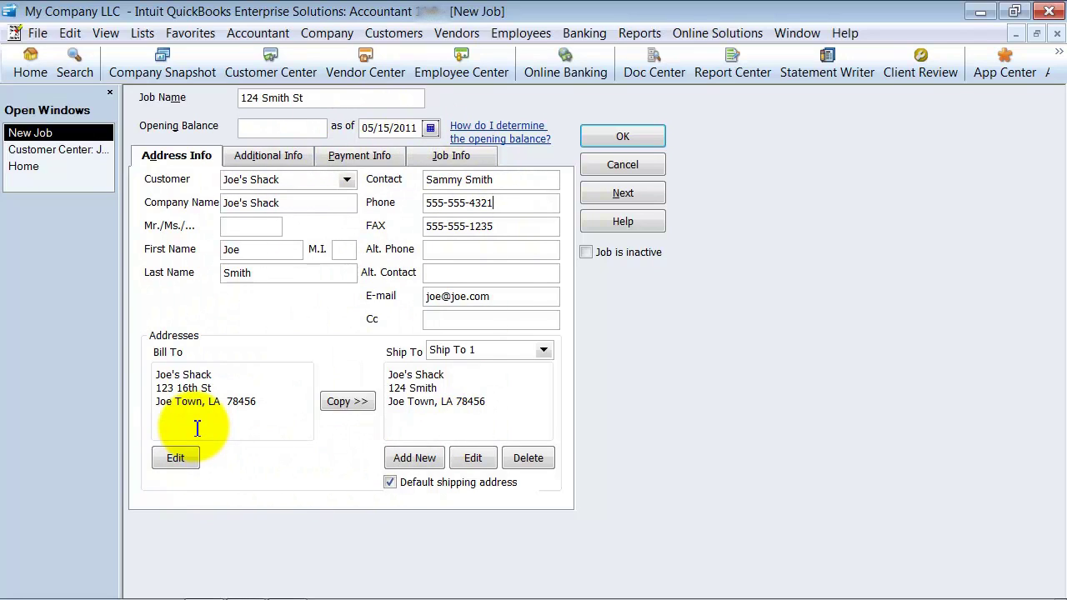
View the job's Additional Info, showing the Retail customer type and E-mail send method
left_click(278, 162)
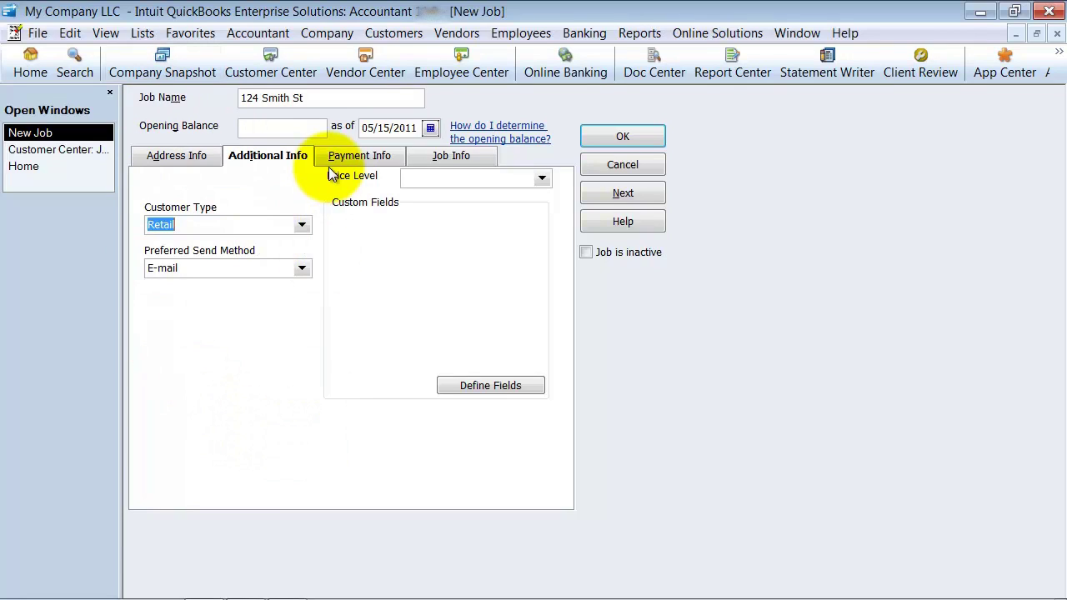
Set the job type to Commercial on the Job Info page
left_click(378, 159)
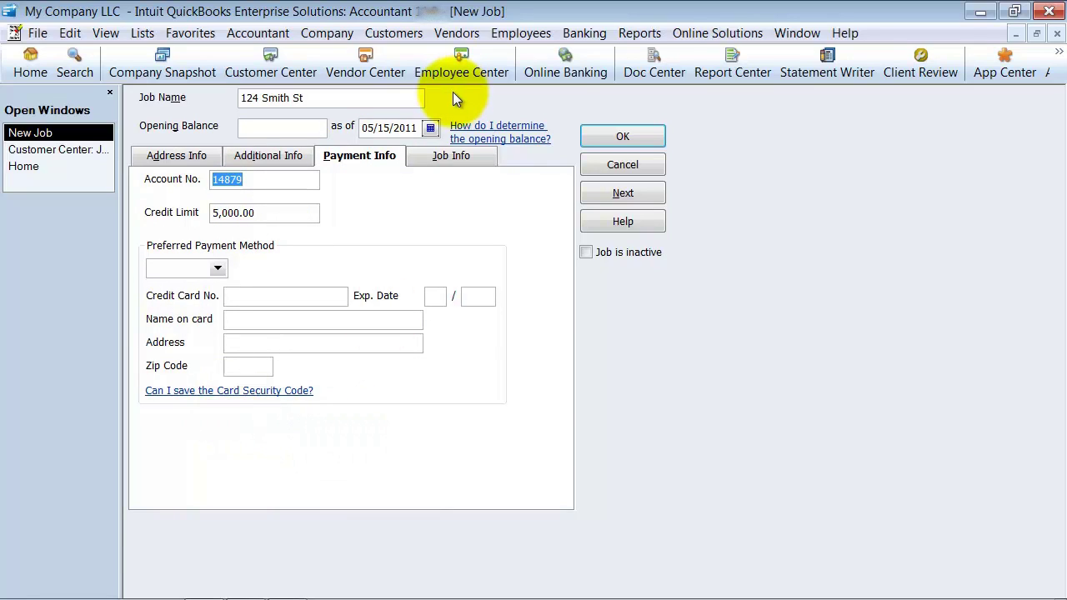
left_click(462, 156)
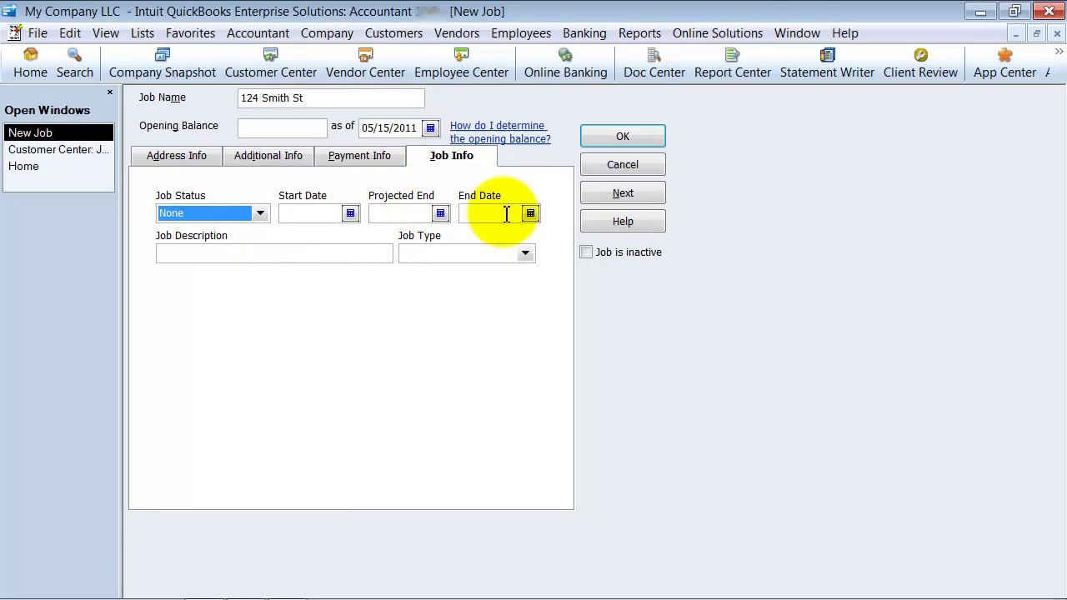
left_click(525, 254)
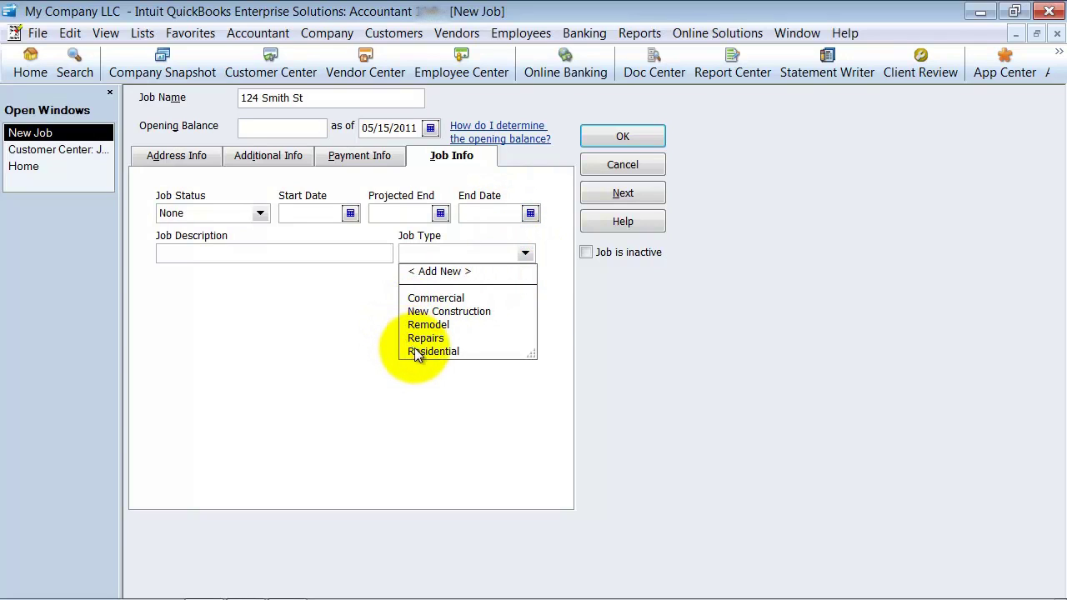
left_click(426, 299)
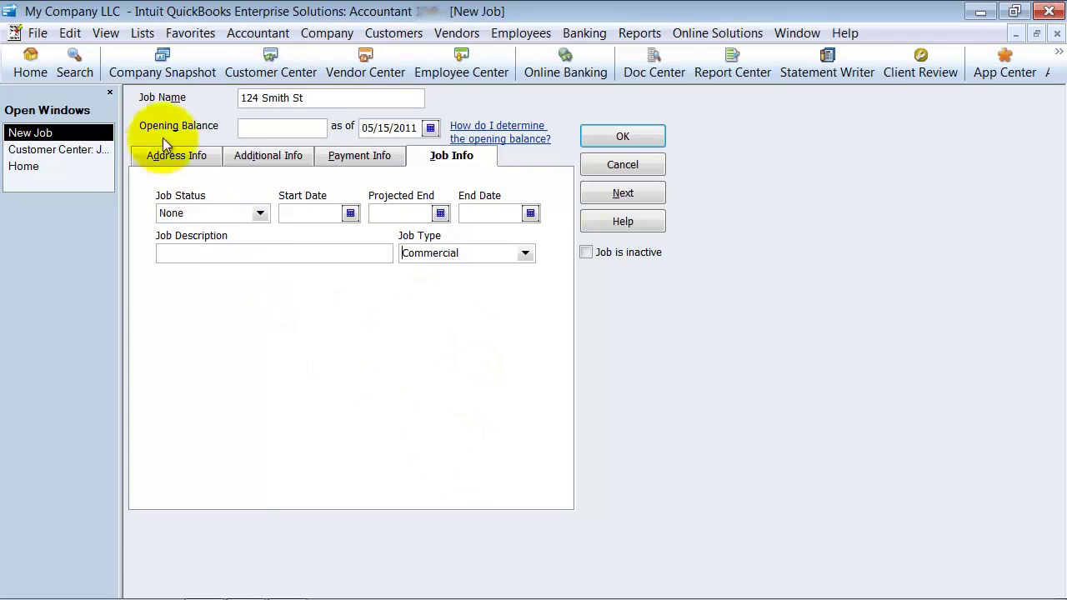